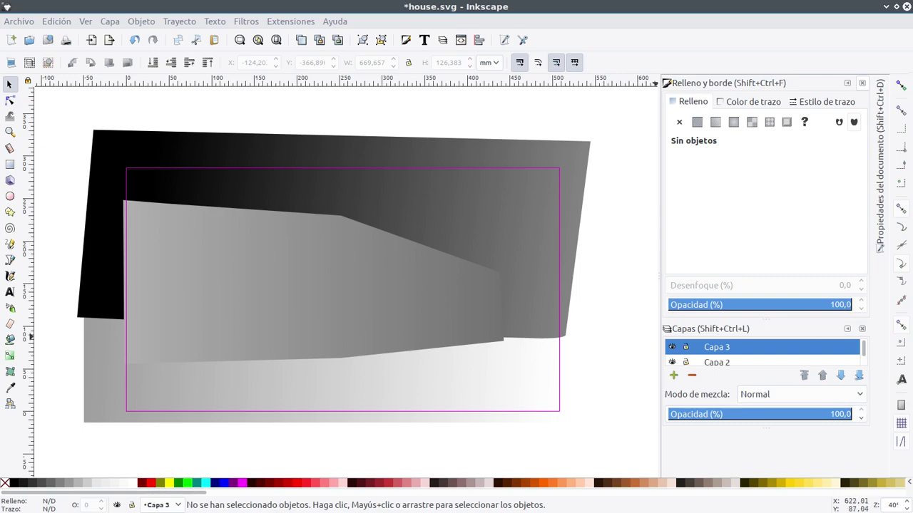
- Switch to GIMP and start exporting the house image
key(alt+Tab)
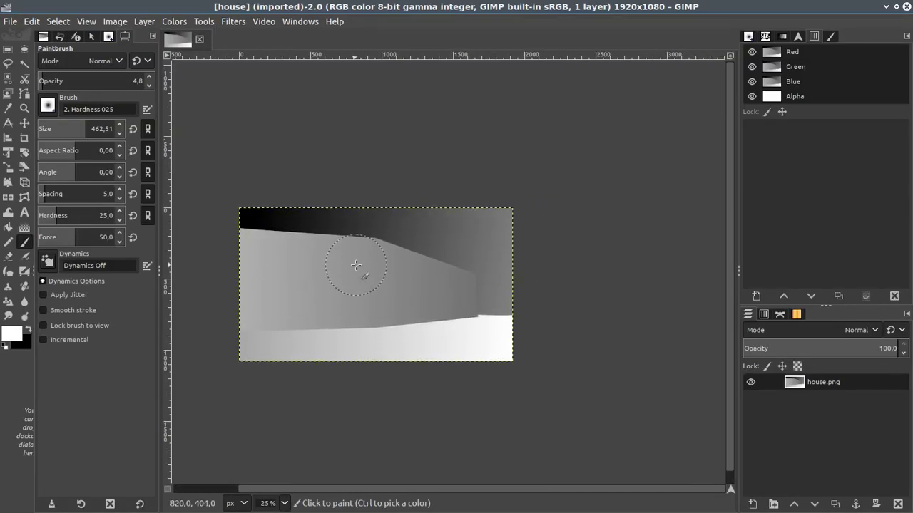
key(plus)
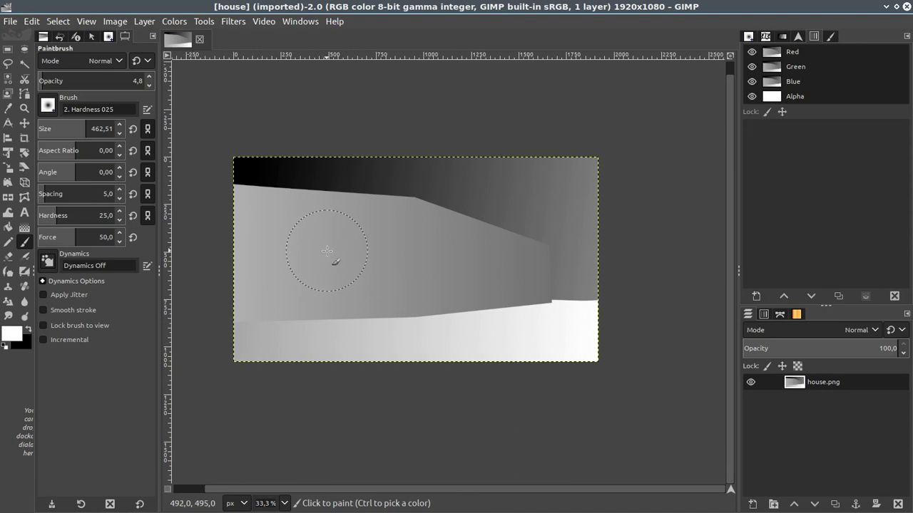
click(9, 23)
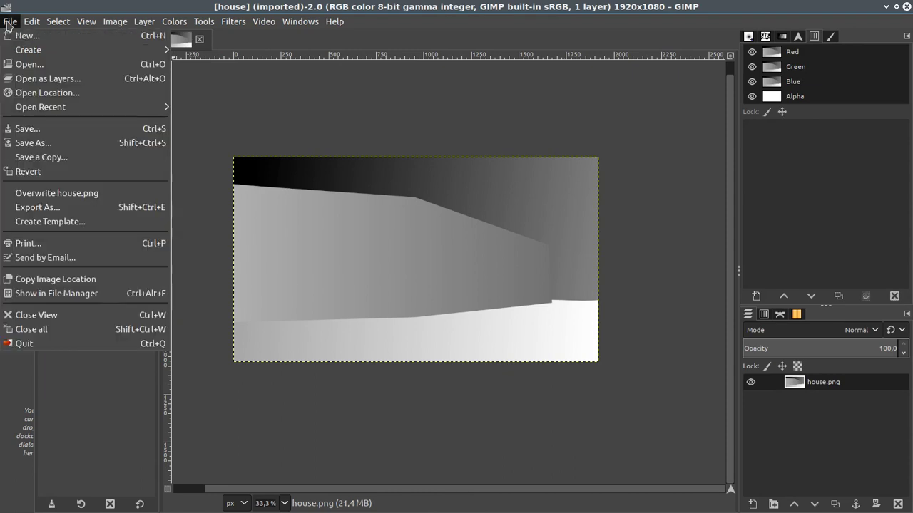
click(50, 208)
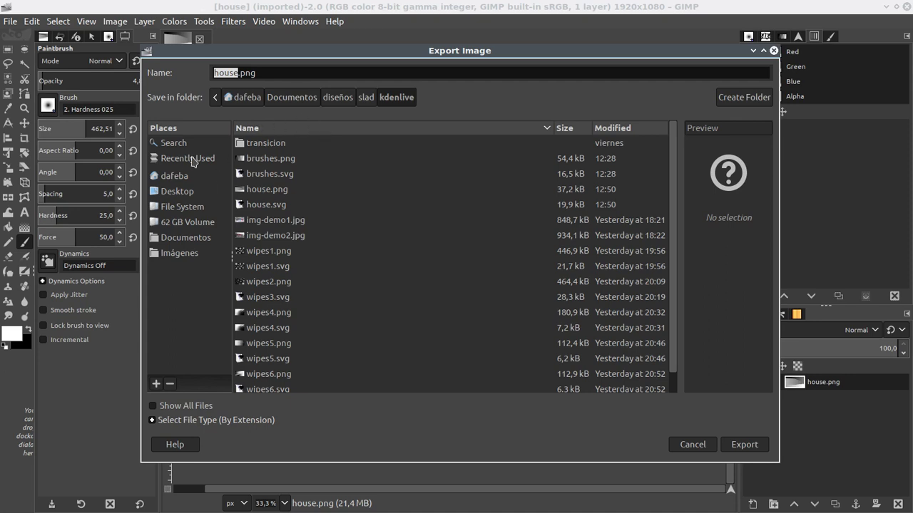
- Set the export destination to the .local/share/kdenlive/lumas/HD folder inside the home folder
click(183, 177)
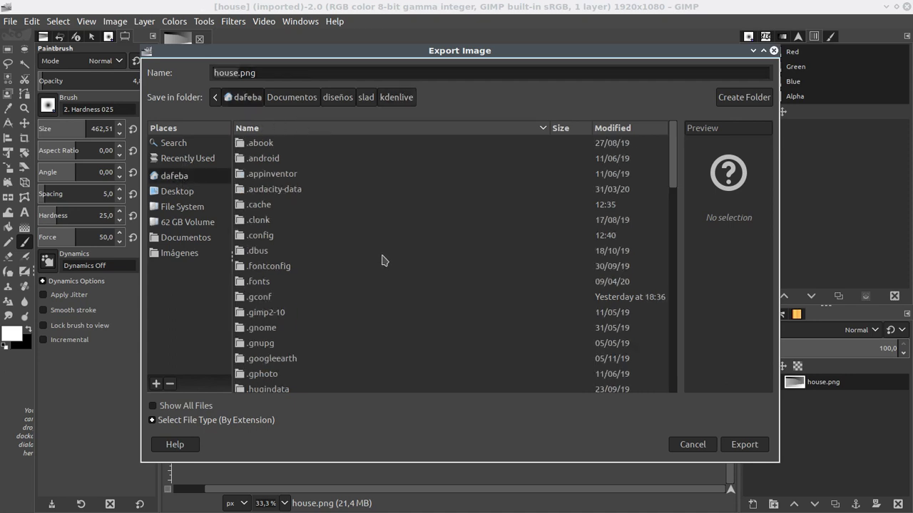
scroll(382, 261, down, 5)
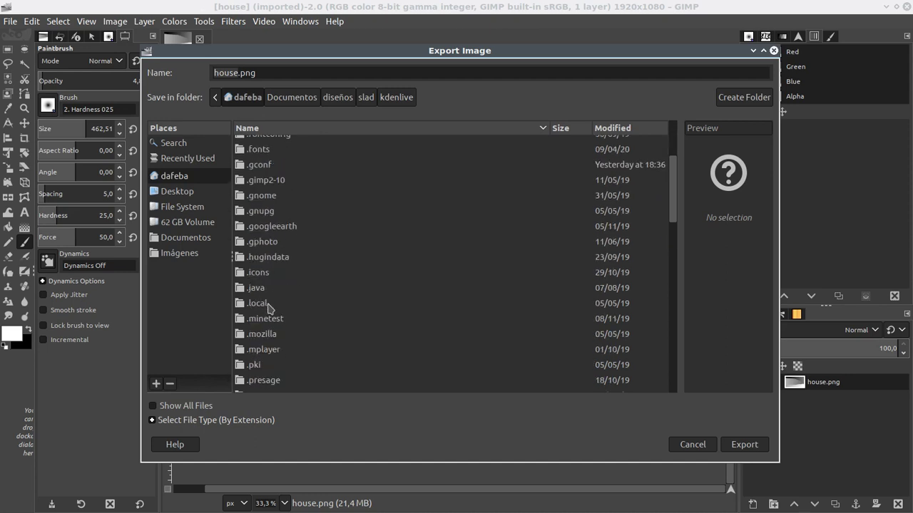
right_click(376, 293)
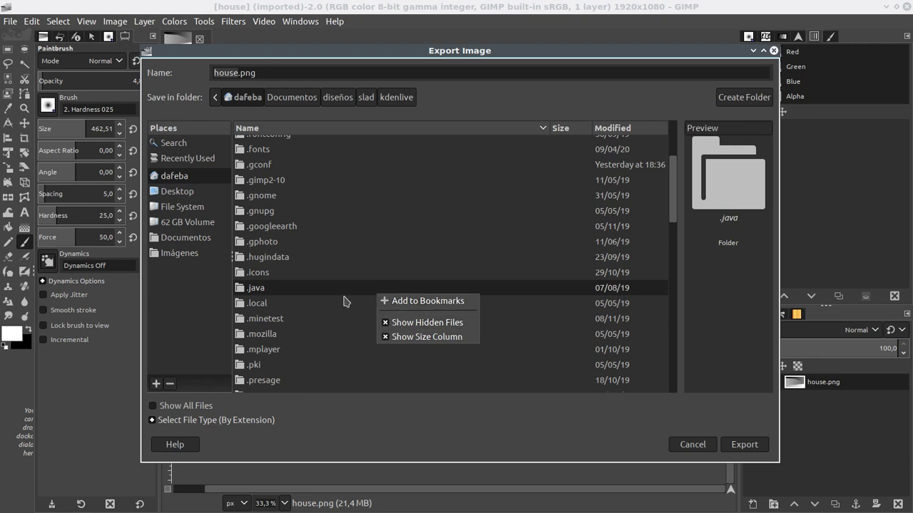
click(263, 303)
double_click(261, 303)
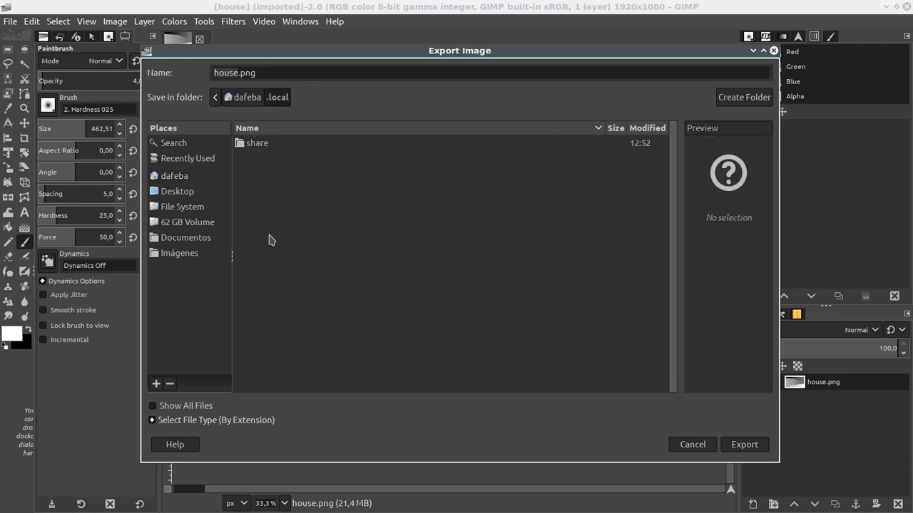
click(264, 148)
double_click(264, 149)
scroll(401, 231, down, 1)
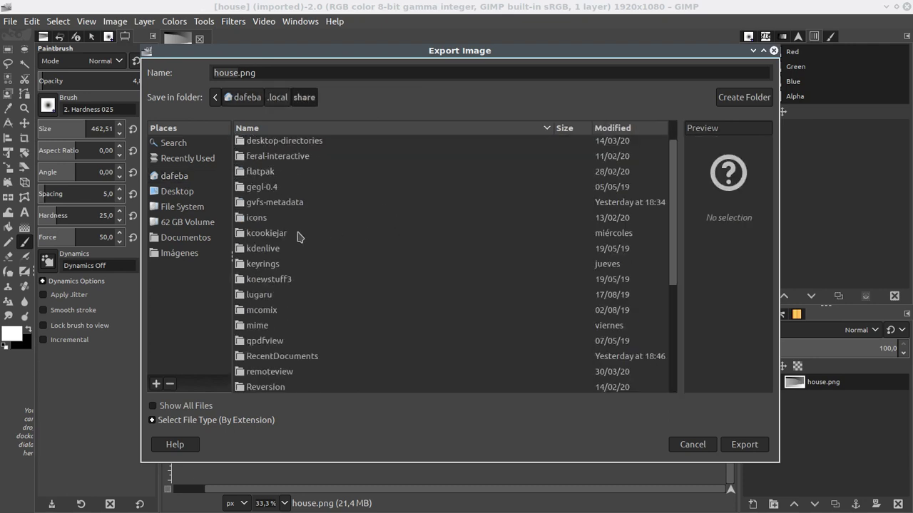
double_click(270, 250)
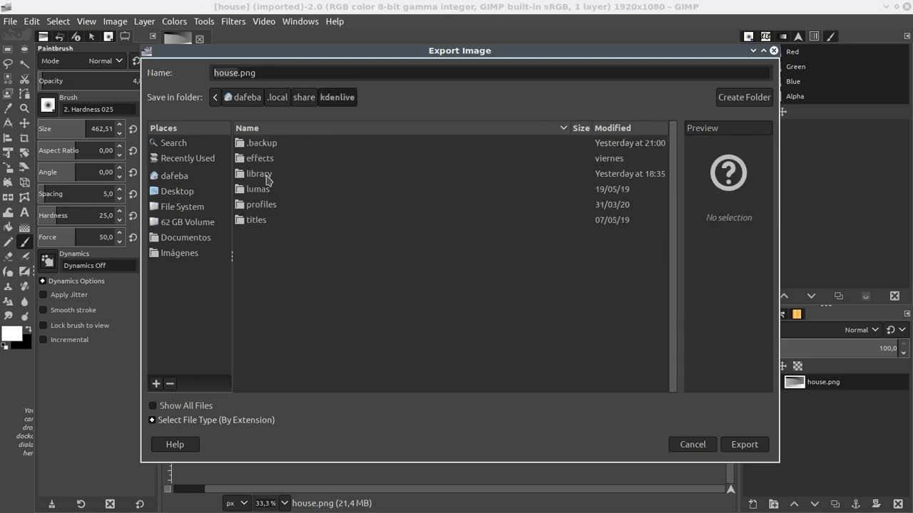
double_click(261, 191)
double_click(255, 147)
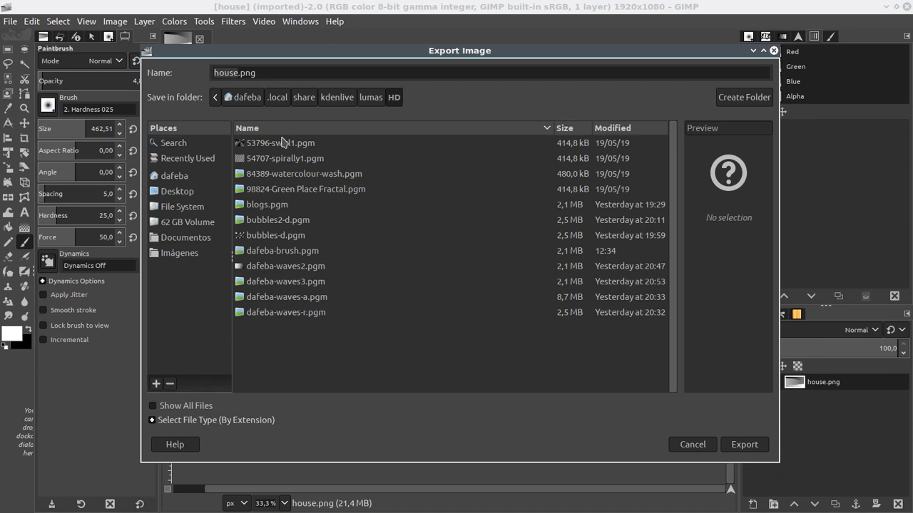
- Name the export house.pgm and export it with Raw data formatting
click(270, 74)
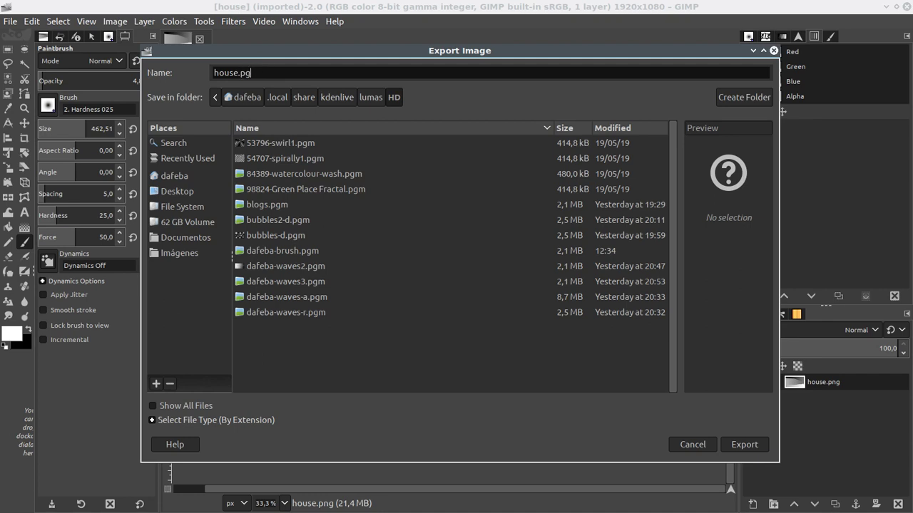
key(Return)
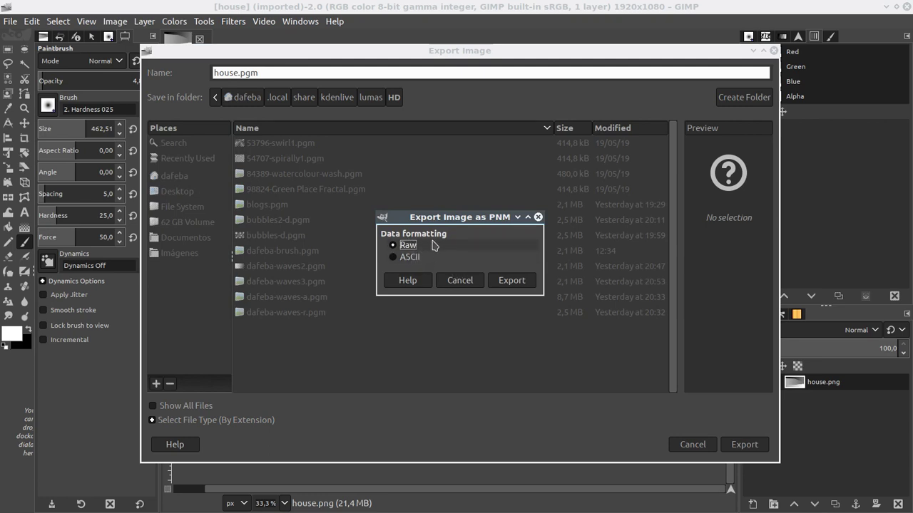
click(510, 281)
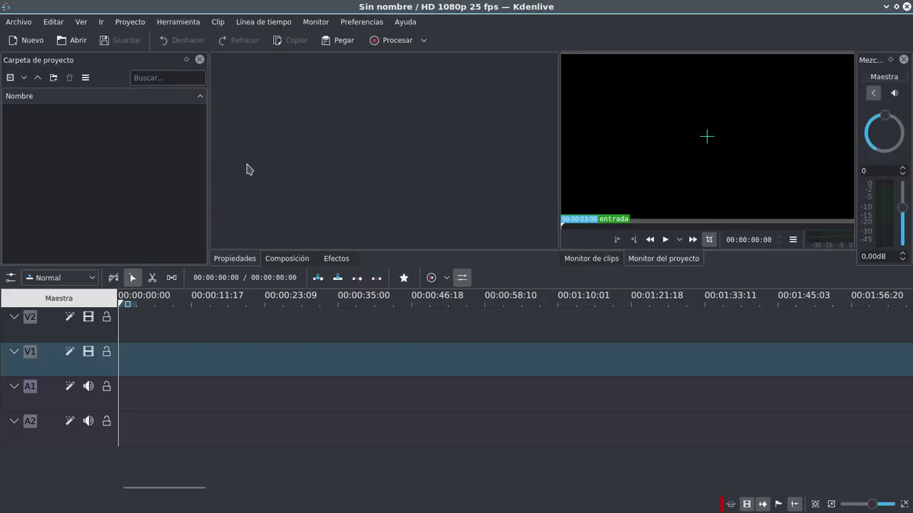
- In Kdenlive, open the recent project transicion-text.kdenlive
click(19, 21)
mouse_move(41, 71)
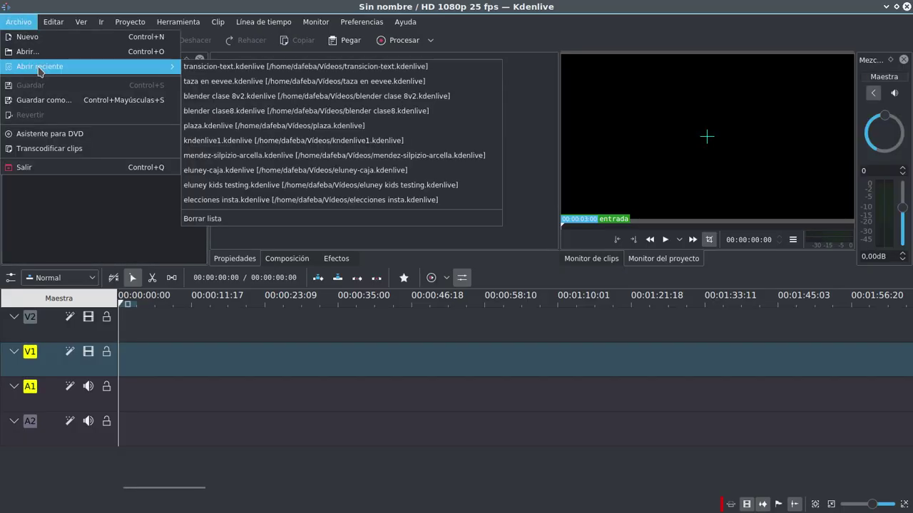
click(309, 69)
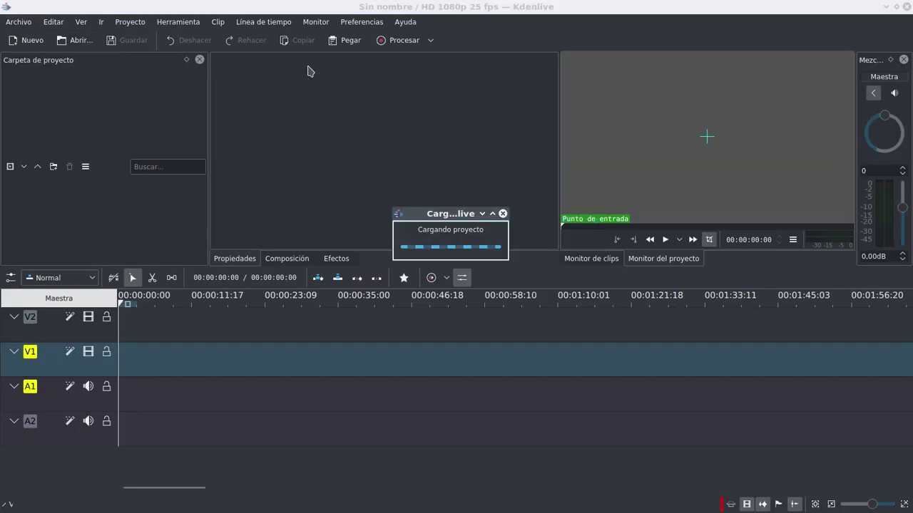
- Select the Barrido composition between the two image clips and set its wipe method to house.pgm
click(335, 337)
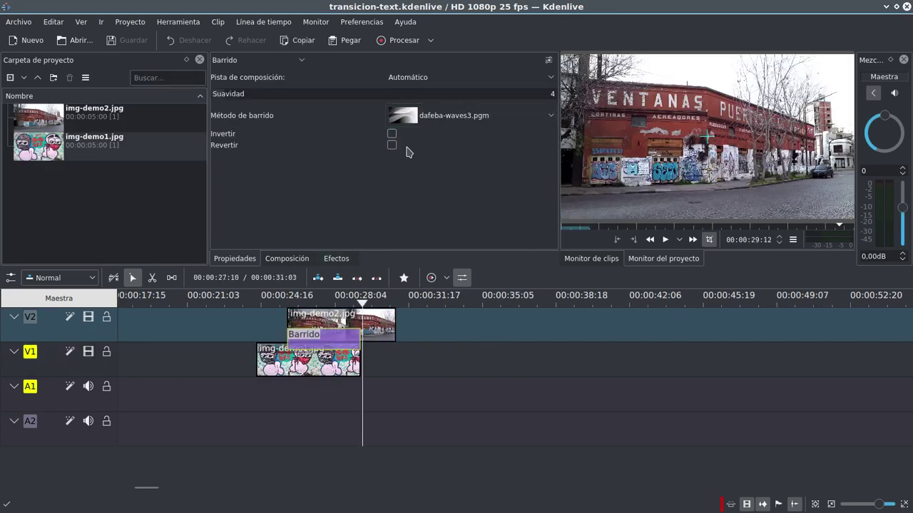
drag(296, 305, 339, 305)
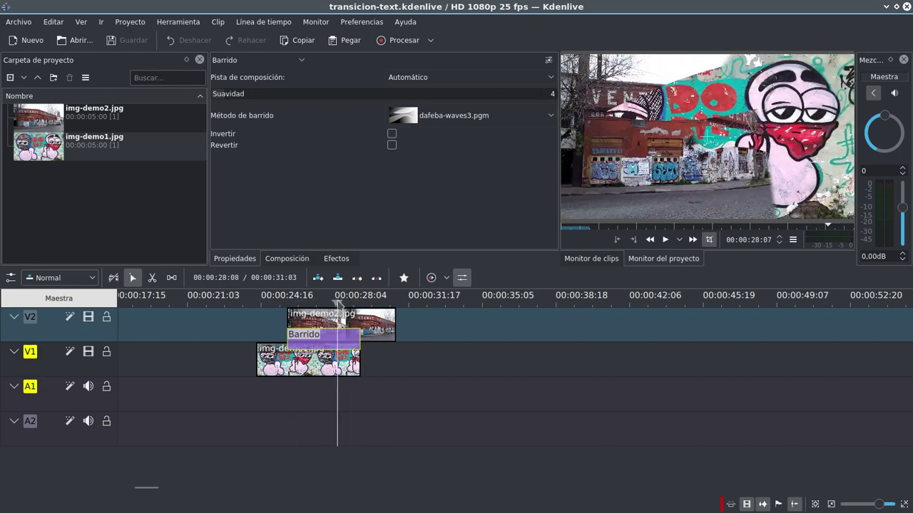
click(412, 116)
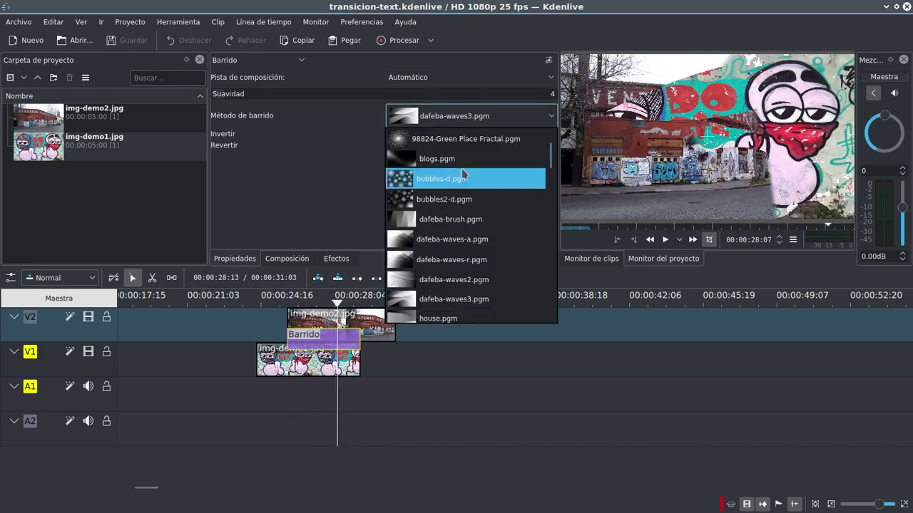
scroll(468, 213, down, 1)
scroll(468, 212, down, 2)
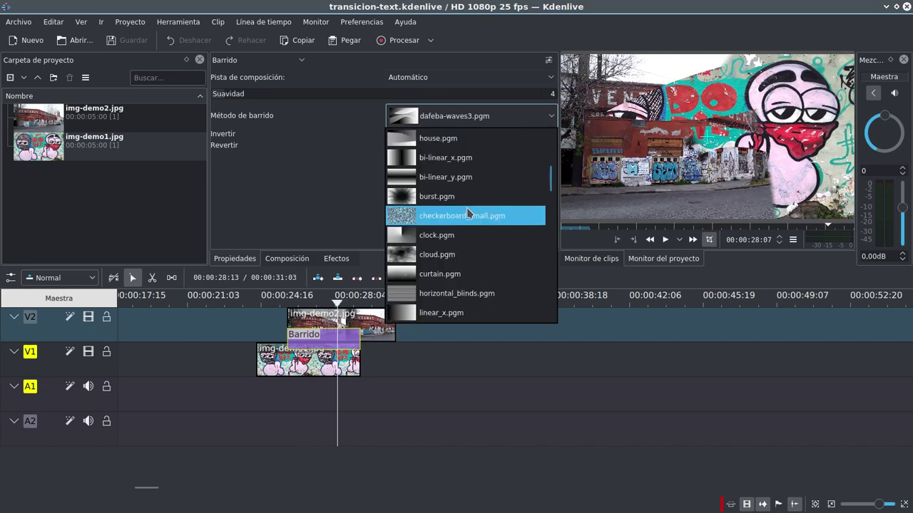
scroll(467, 212, down, 2)
scroll(469, 207, up, 3)
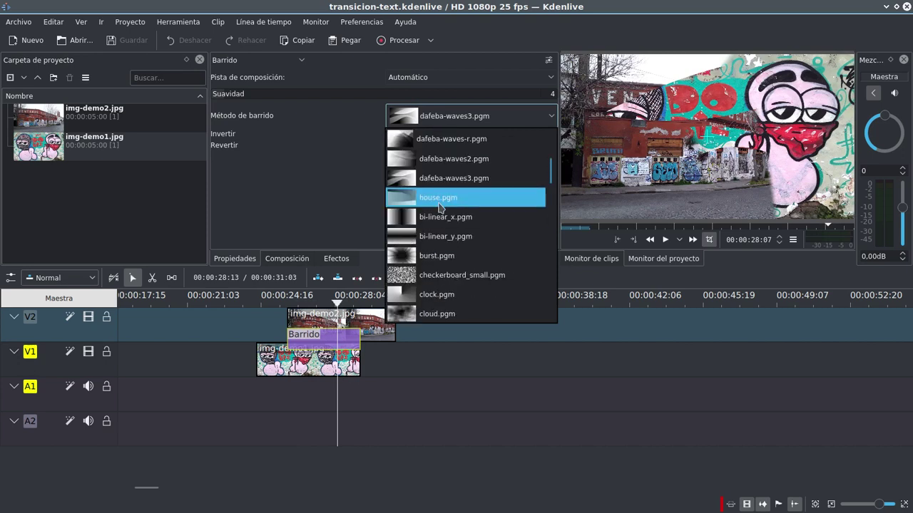
click(442, 200)
- Try the Barrido composition with its Suavidad set to 0 and scrub through the transition
mouse_move(288, 304)
mouse_down()
mouse_move(360, 304)
mouse_move(299, 305)
mouse_up()
drag(264, 93, 194, 102)
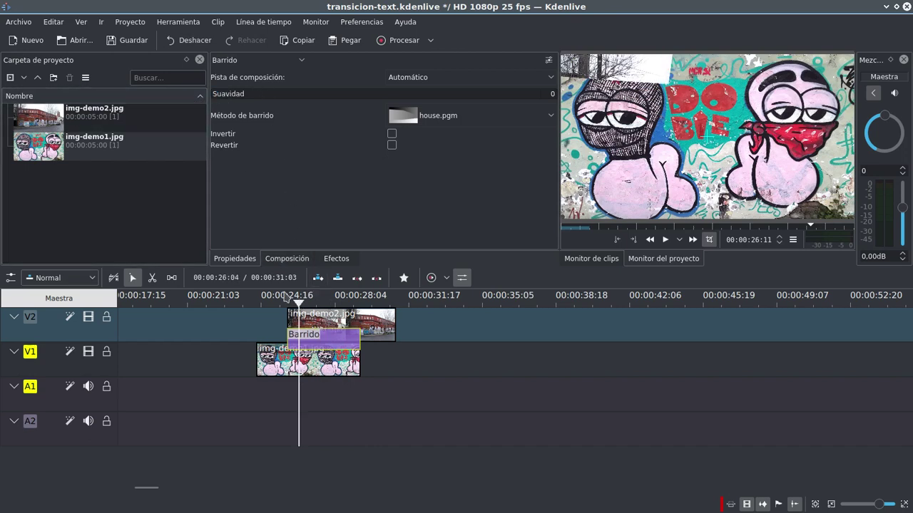
drag(294, 305, 336, 304)
- Set the Barrido composition's Suavidad to 6 and play the transition from before its start
drag(219, 97, 231, 97)
click(307, 303)
drag(307, 303, 264, 302)
key(space)
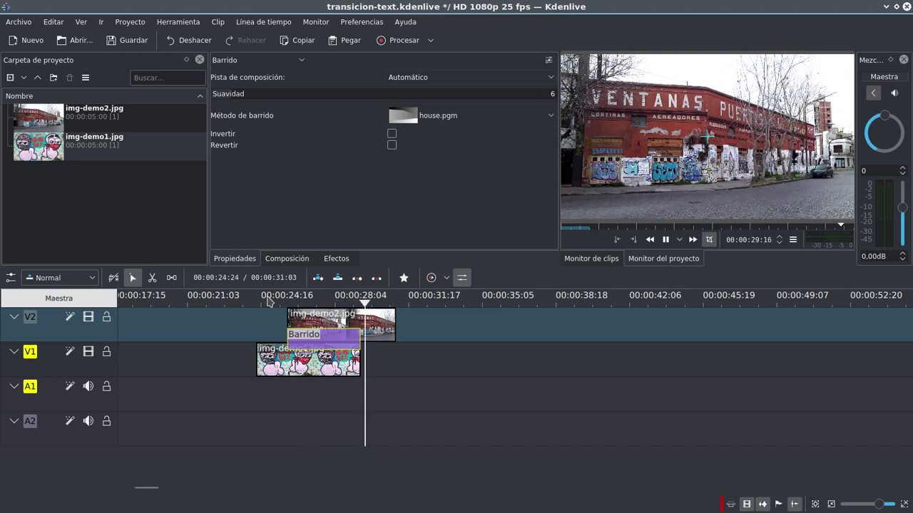
key(space)
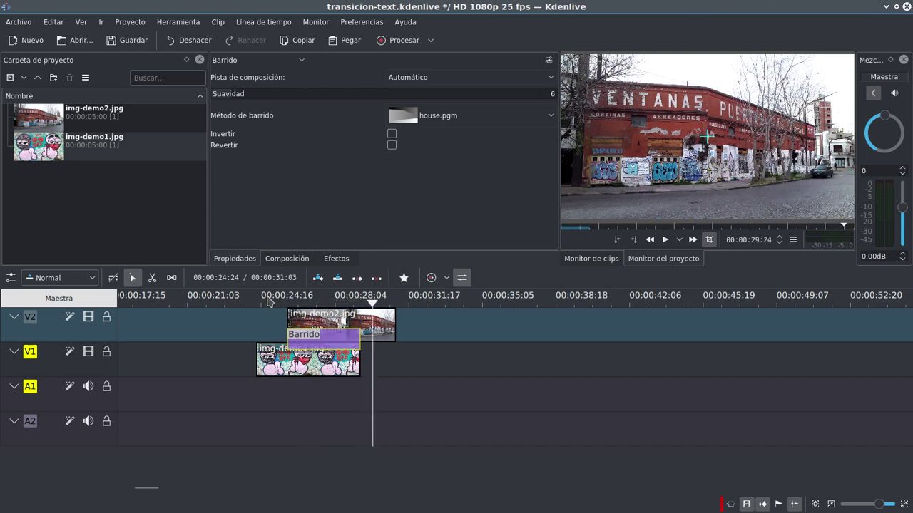
- Show the list of compositions and open the downloader for new wipes
click(337, 261)
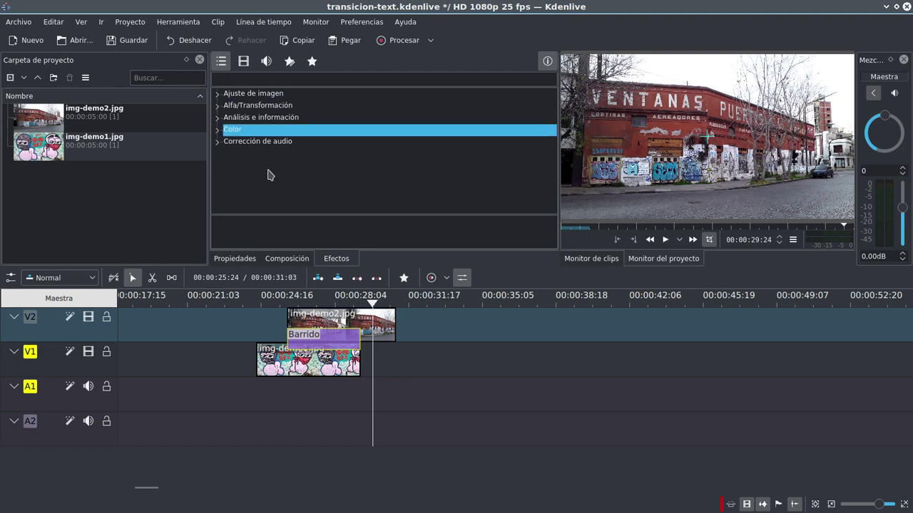
click(268, 260)
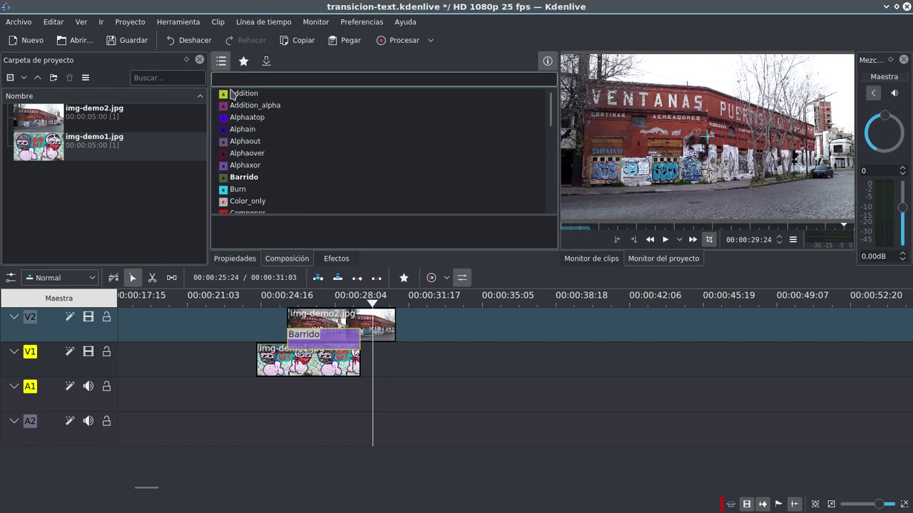
click(261, 143)
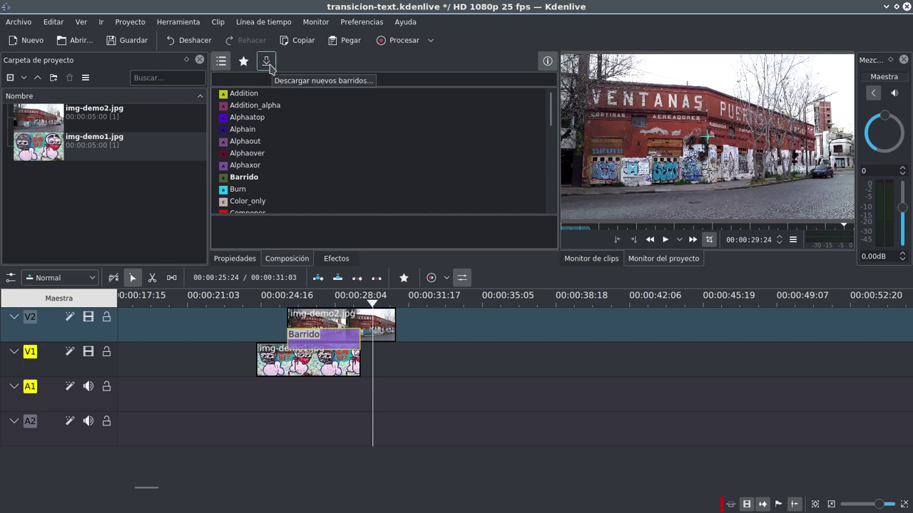
click(267, 63)
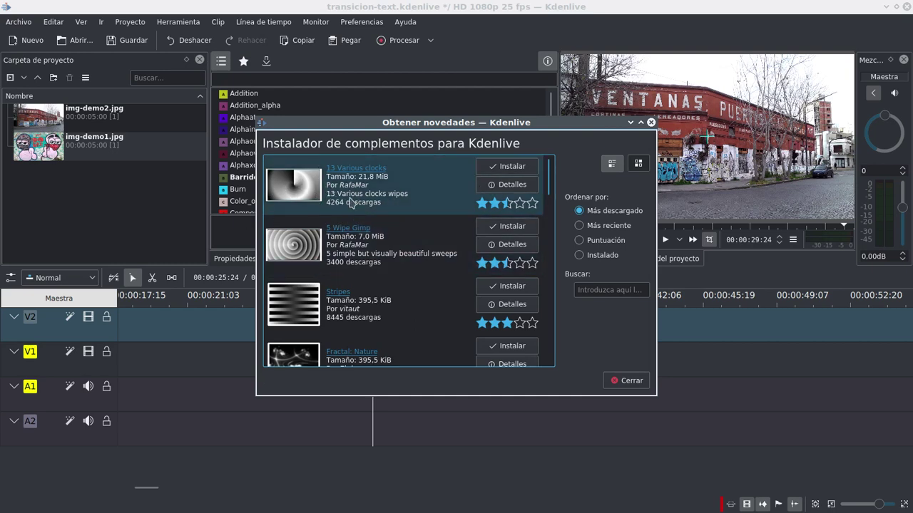
- Browse the downloadable wipes, install the 13 Various clocks pack, and close the add-on installer
scroll(346, 207, down, 4)
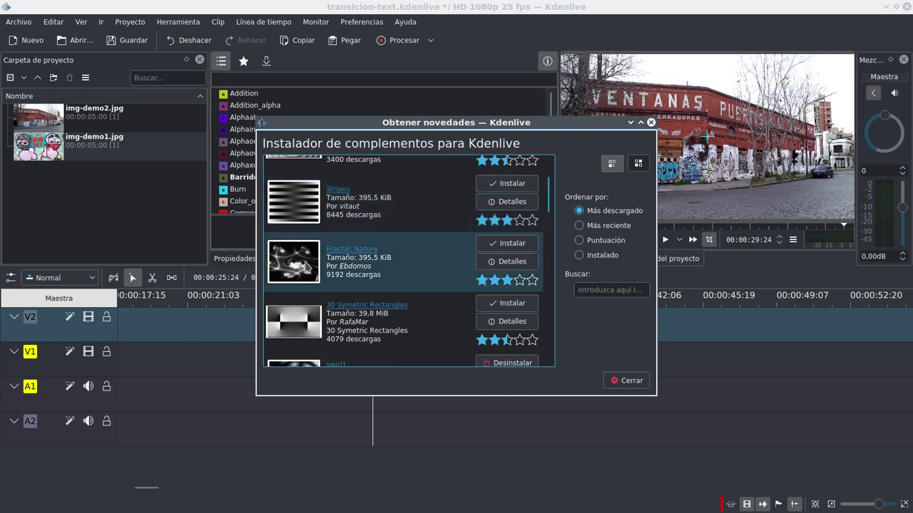
scroll(313, 271, down, 5)
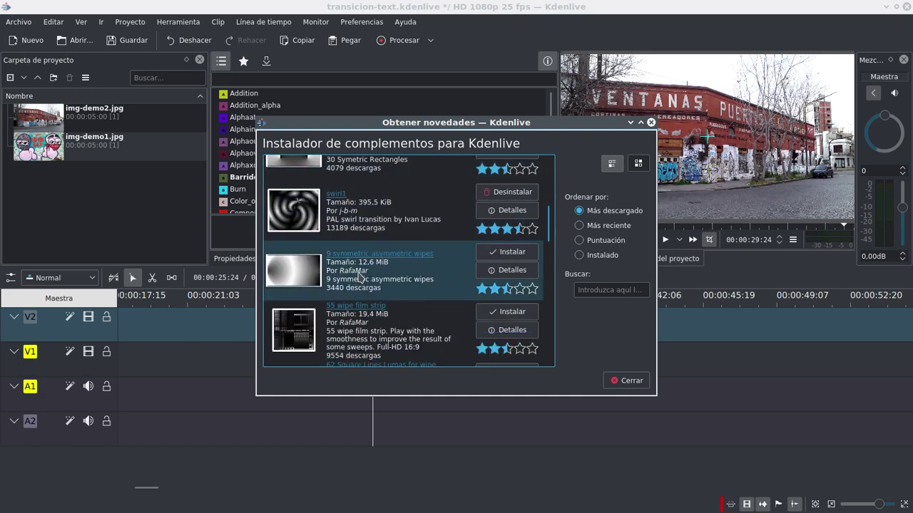
scroll(343, 292, down, 8)
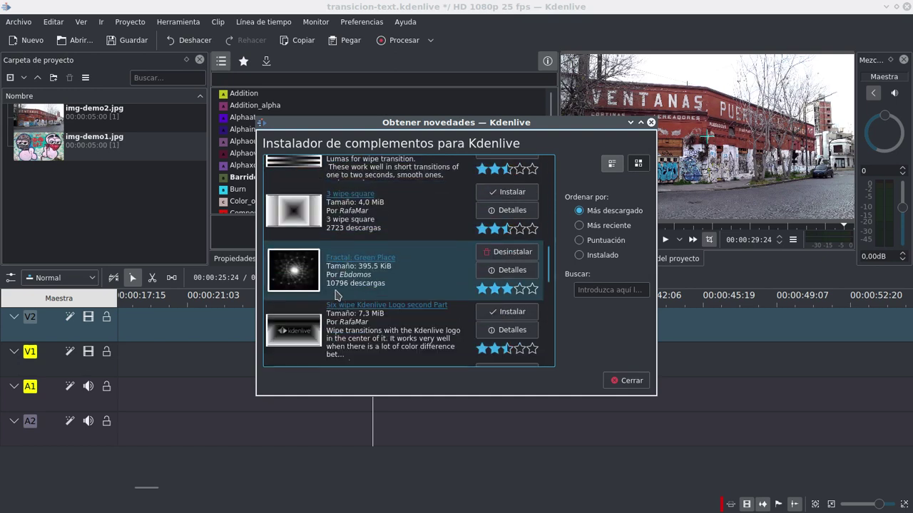
scroll(343, 321, down, 5)
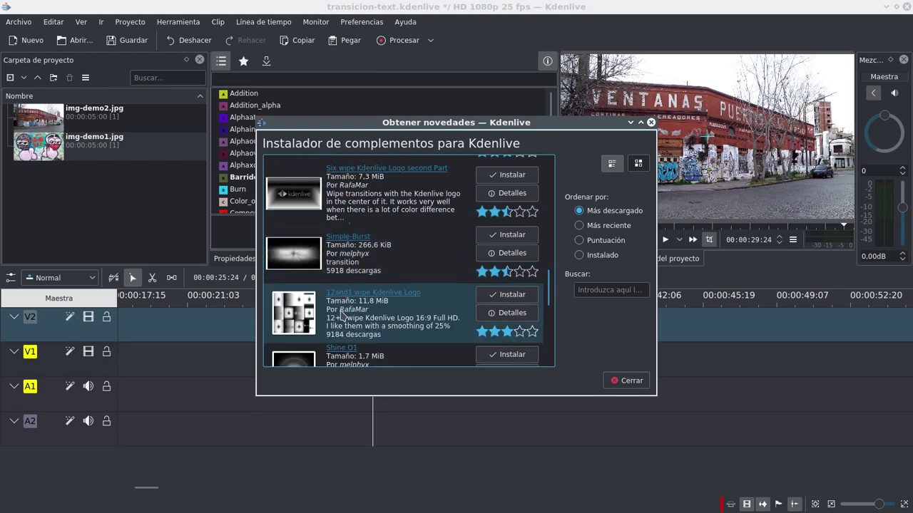
scroll(341, 314, up, 15)
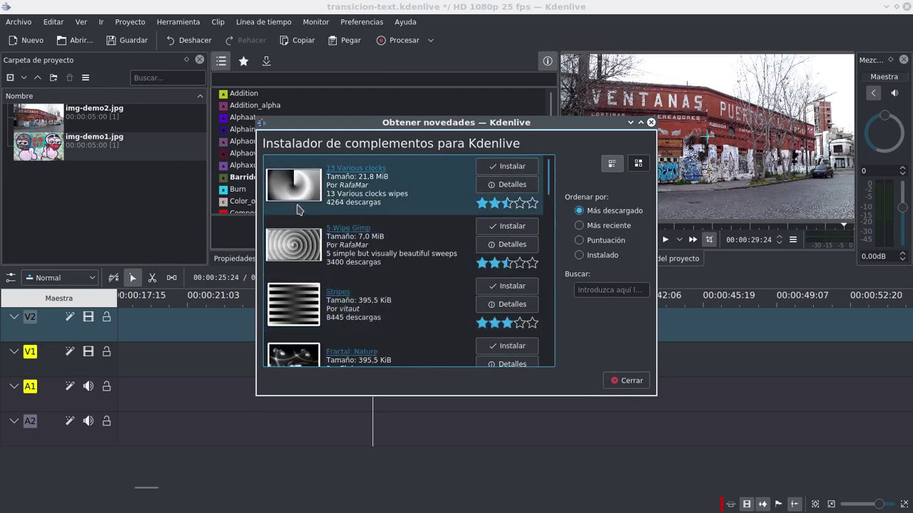
click(492, 169)
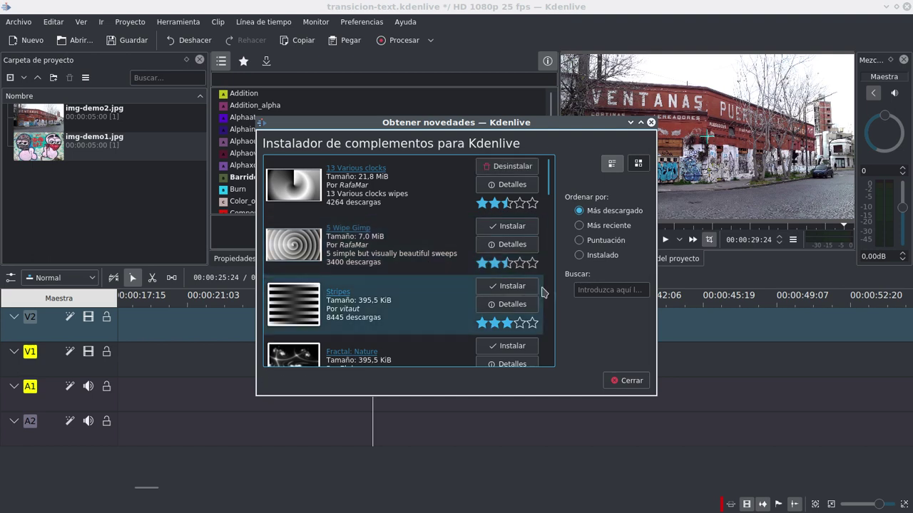
click(631, 386)
- Select the Barrido composition in the timeline and examine the wipe images offered for its Método de barrido without choosing another
drag(356, 178, 332, 348)
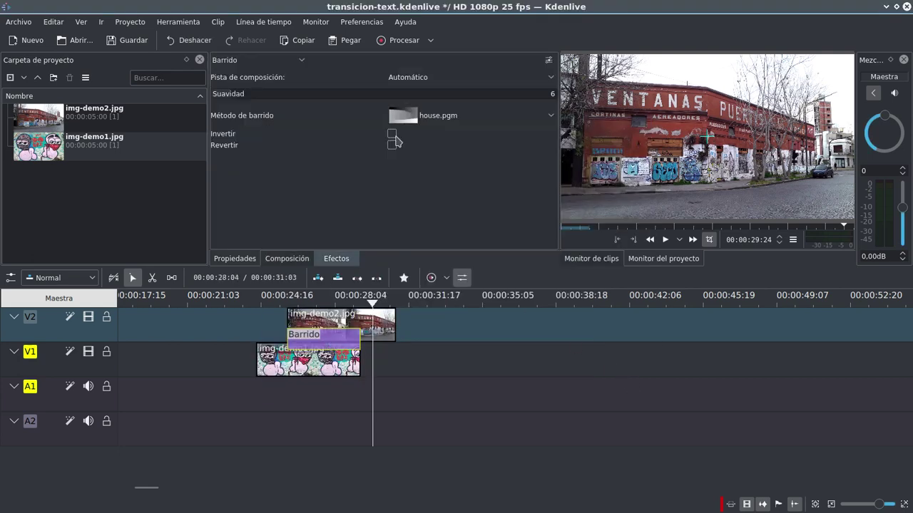
click(420, 115)
scroll(448, 199, down, 10)
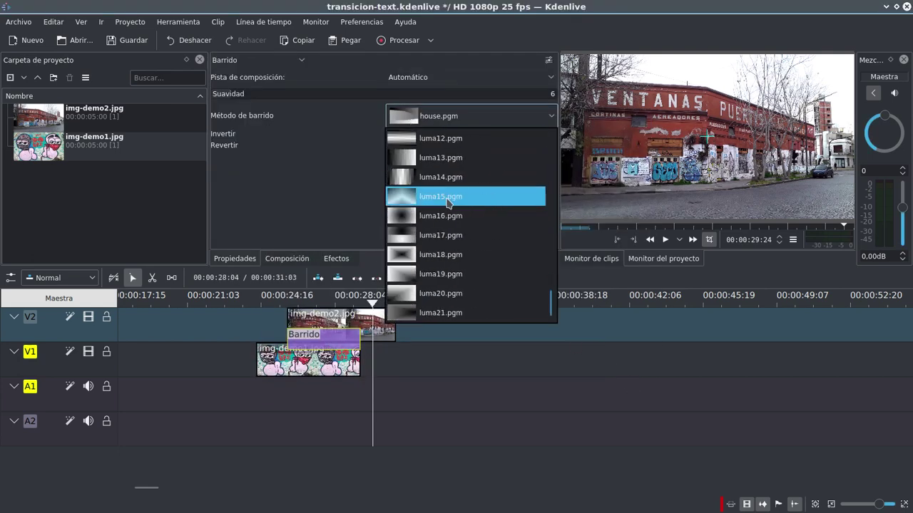
scroll(448, 204, up, 12)
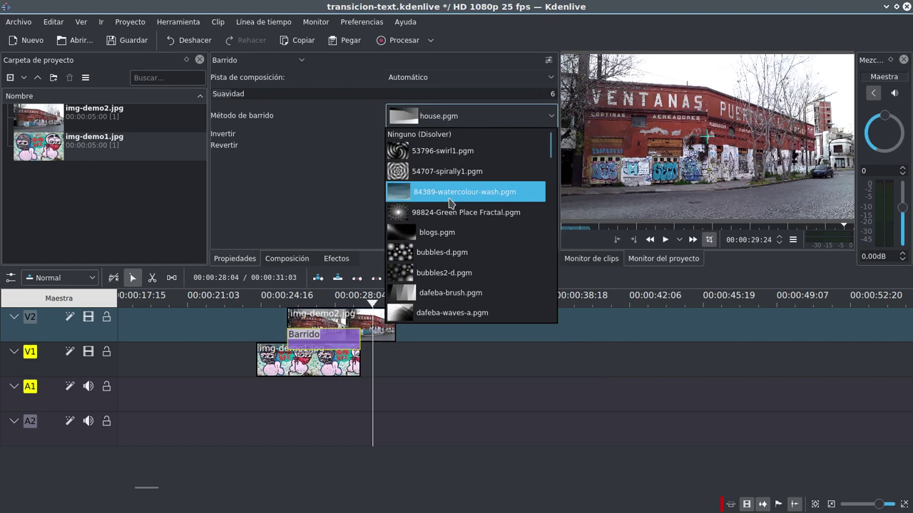
scroll(449, 199, down, 3)
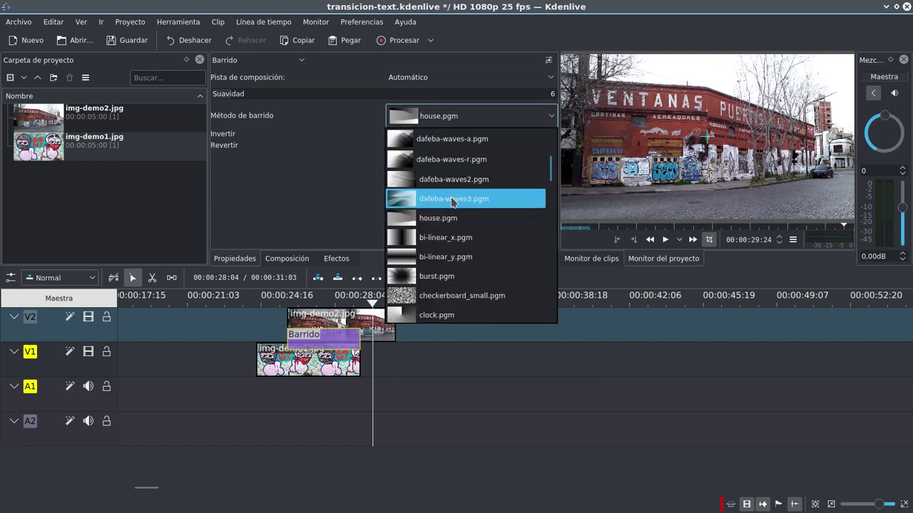
scroll(449, 202, down, 6)
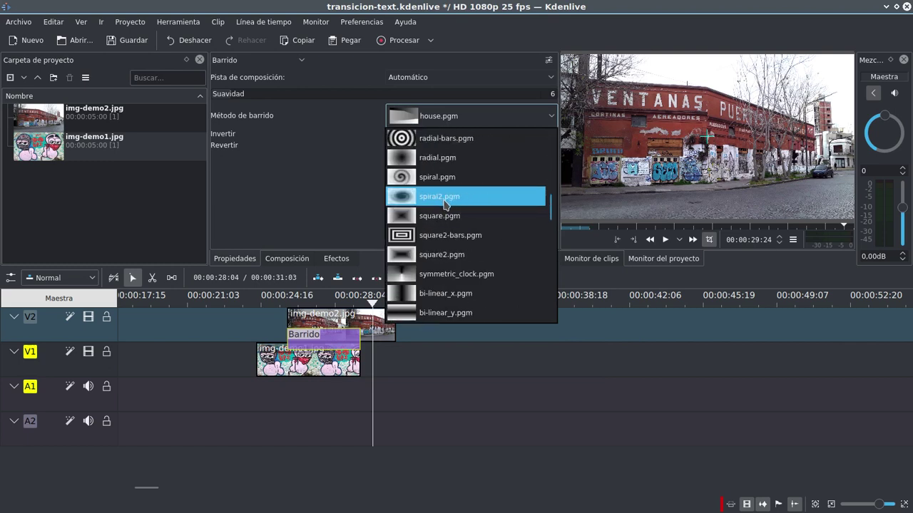
scroll(444, 204, up, 9)
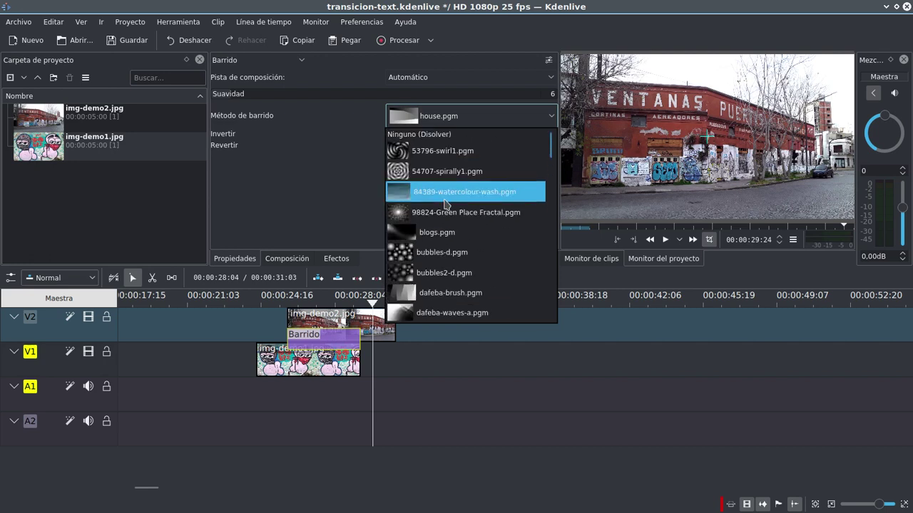
scroll(460, 207, down, 2)
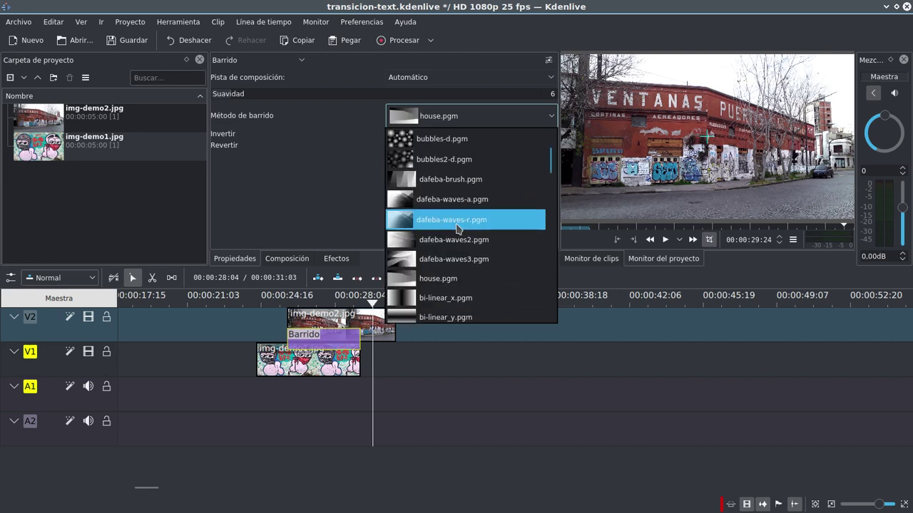
scroll(458, 226, down, 3)
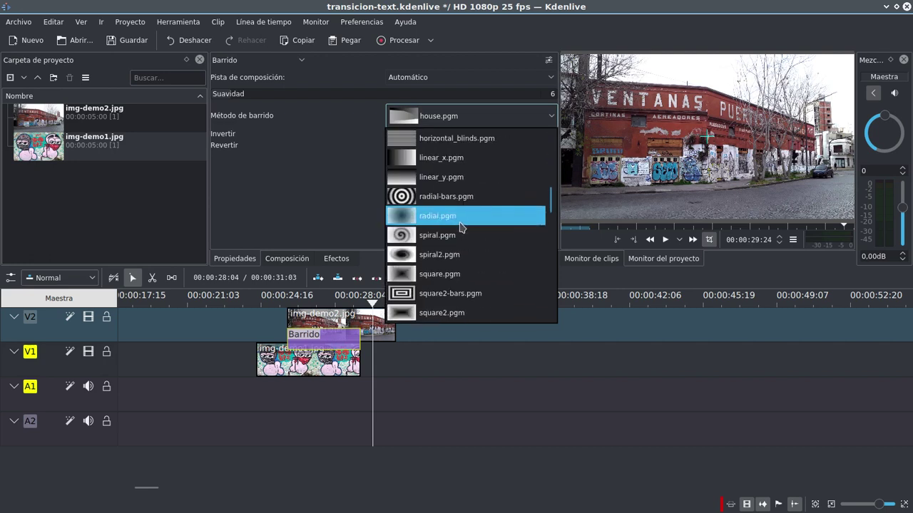
scroll(460, 226, down, 8)
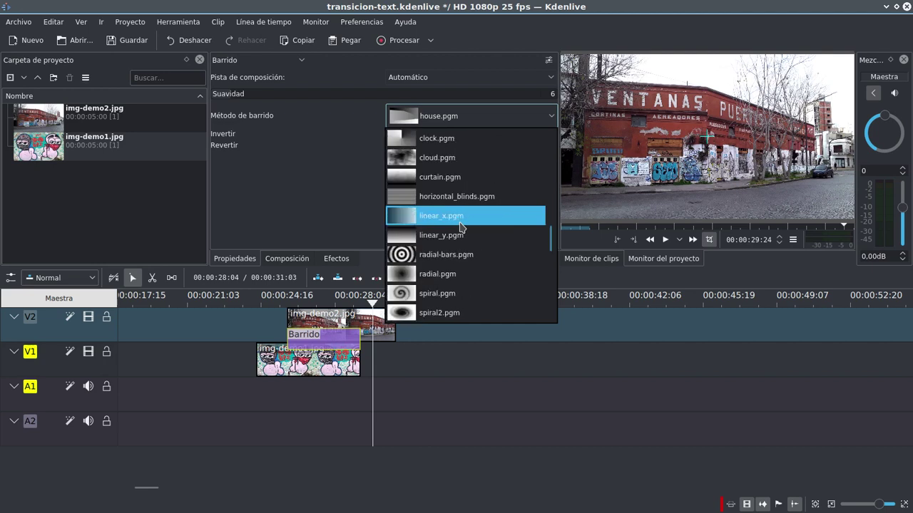
click(338, 208)
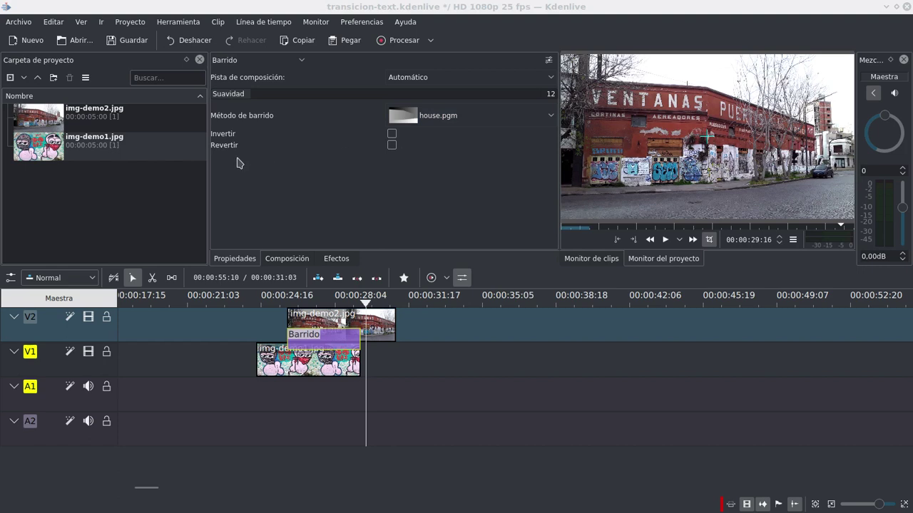
- Scrub the timeline from the start of the Barrido transition to near its end to preview the house.pgm wipe
drag(295, 302, 354, 305)
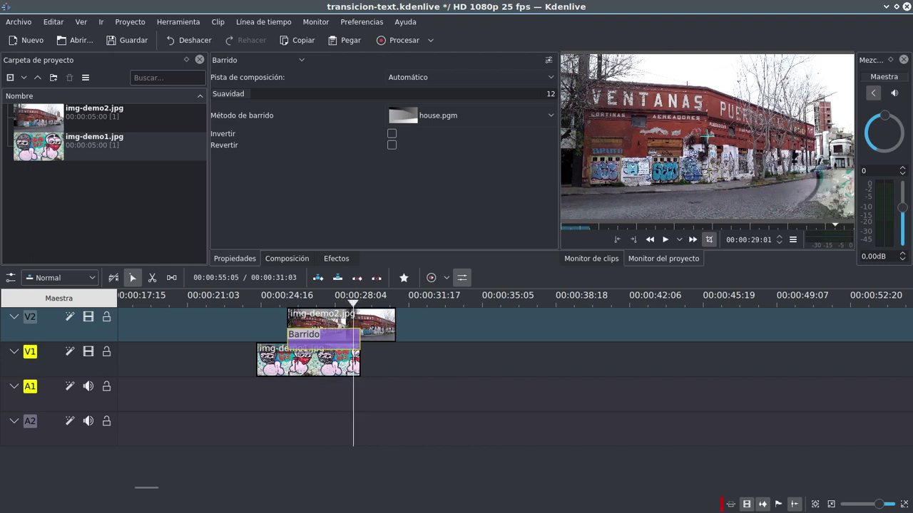